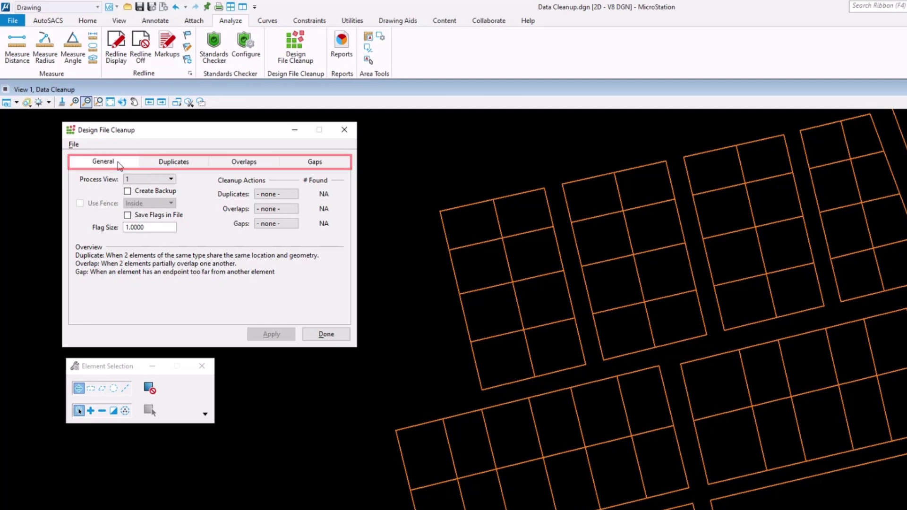
Step: Highlight the six duplicate lines with the Select action, then remove them with Delete
left_click(280, 194)
left_click(276, 226)
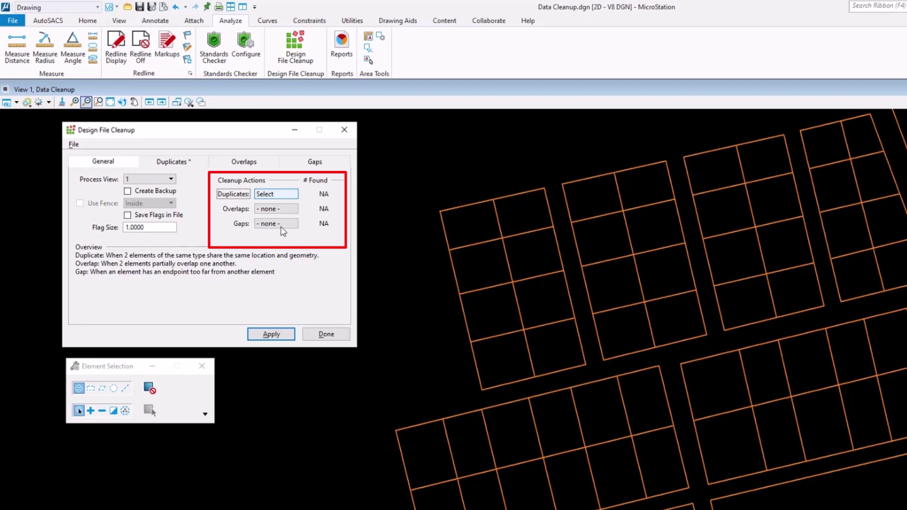
left_click(282, 334)
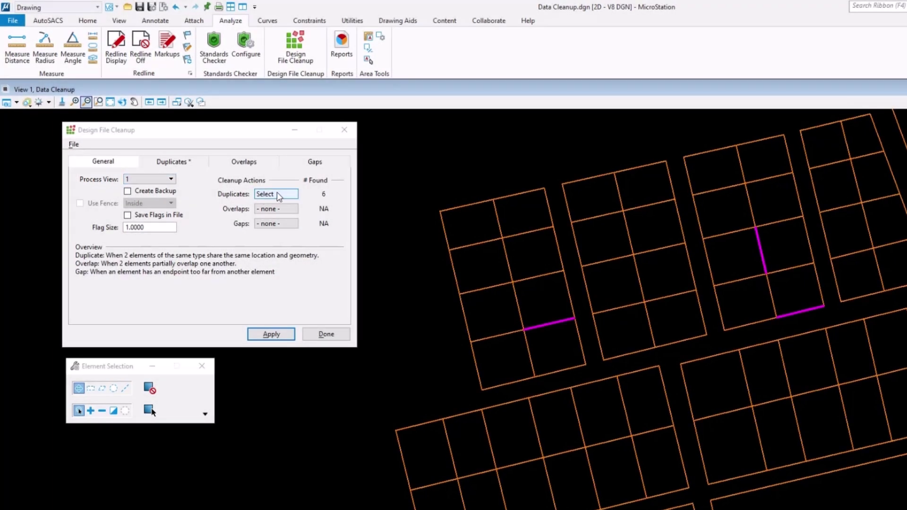
left_click(276, 195)
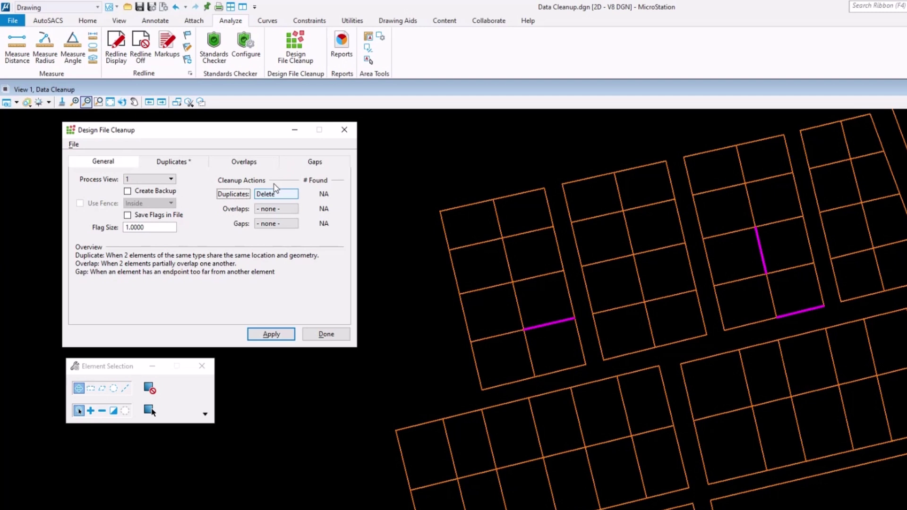
left_click(287, 335)
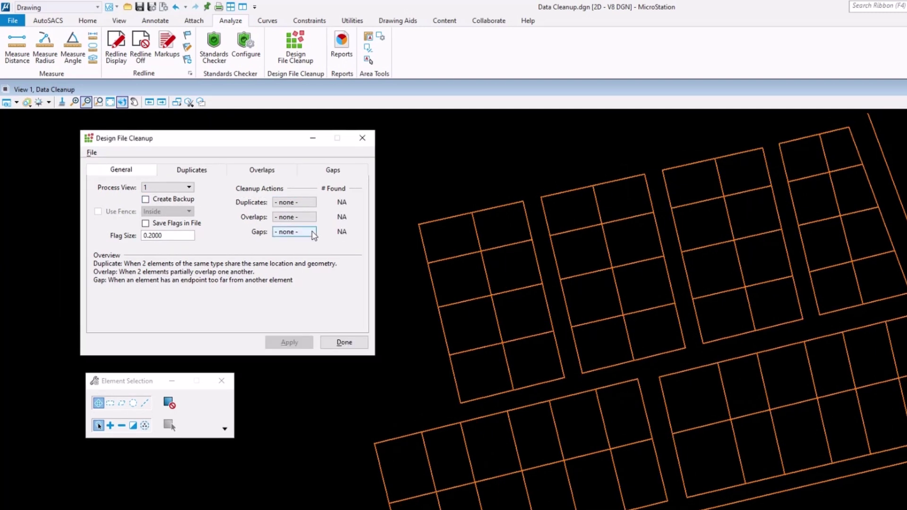
Step: Run the gap check with Flag to mark three gaps, then change the Gaps action
left_click(313, 235)
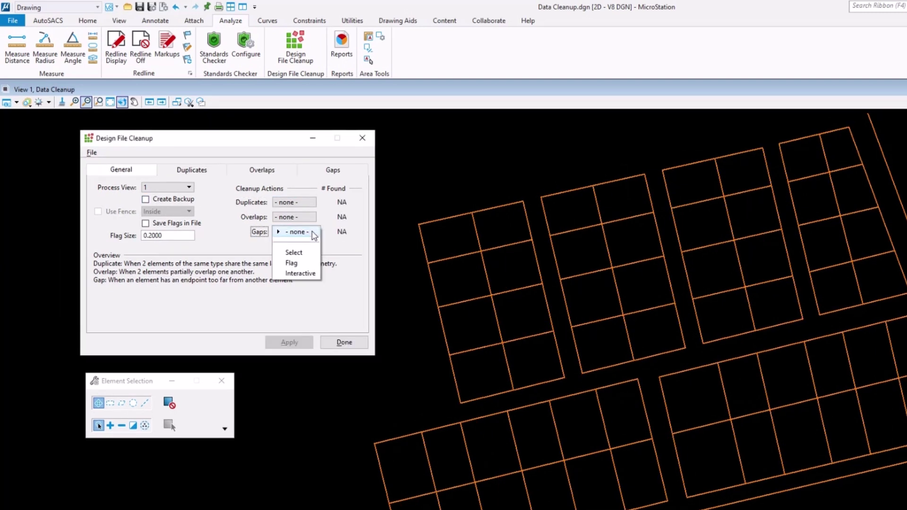
left_click(293, 264)
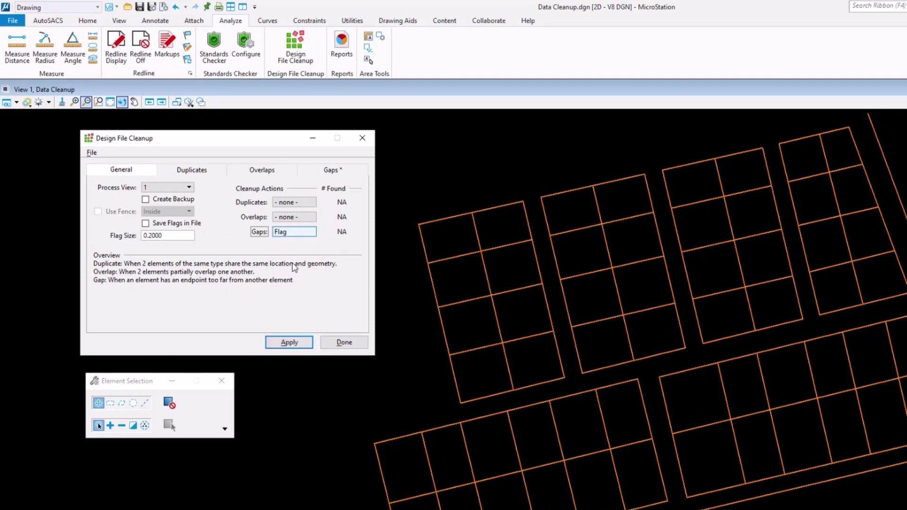
left_click(337, 174)
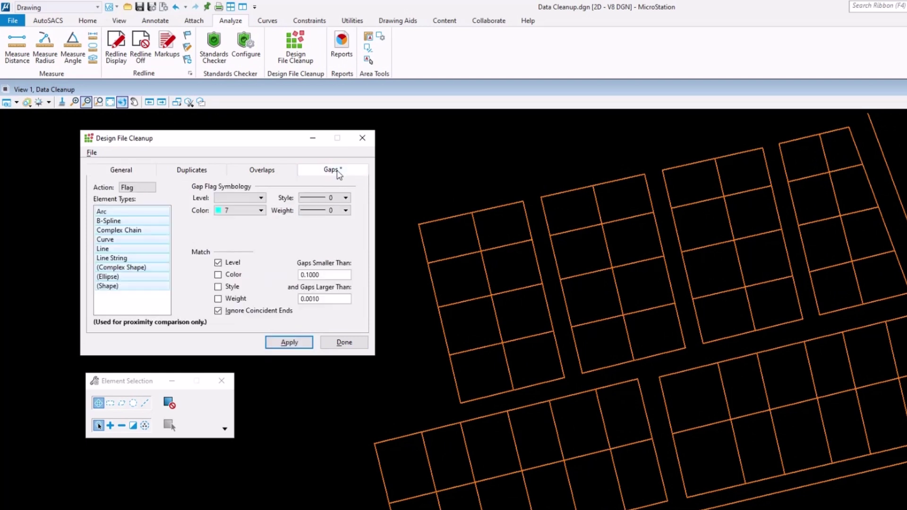
left_click(290, 343)
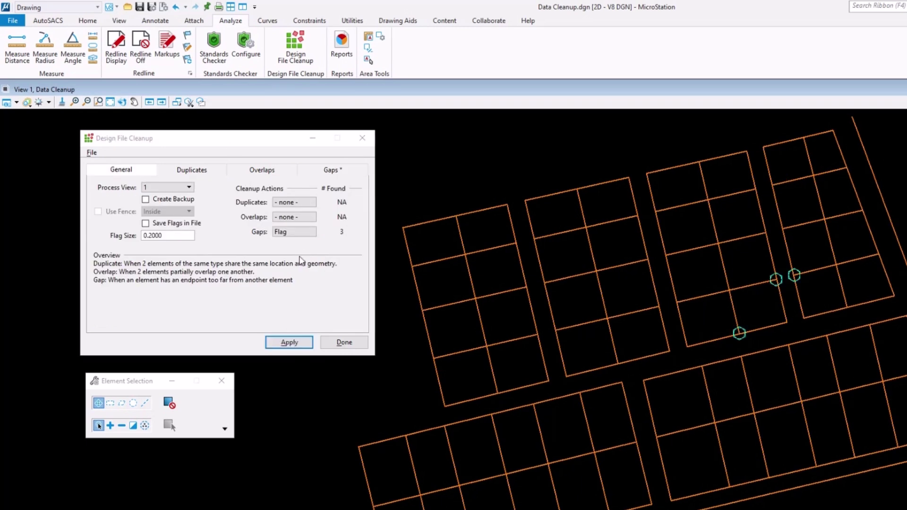
left_click(294, 232)
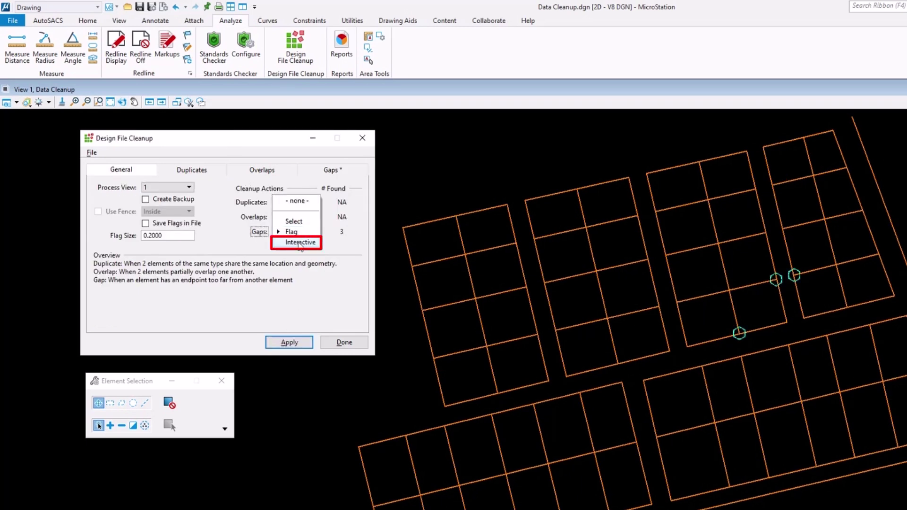
Step: Start the interactive gap review and close gap 1 with Trim To Element
left_click(300, 244)
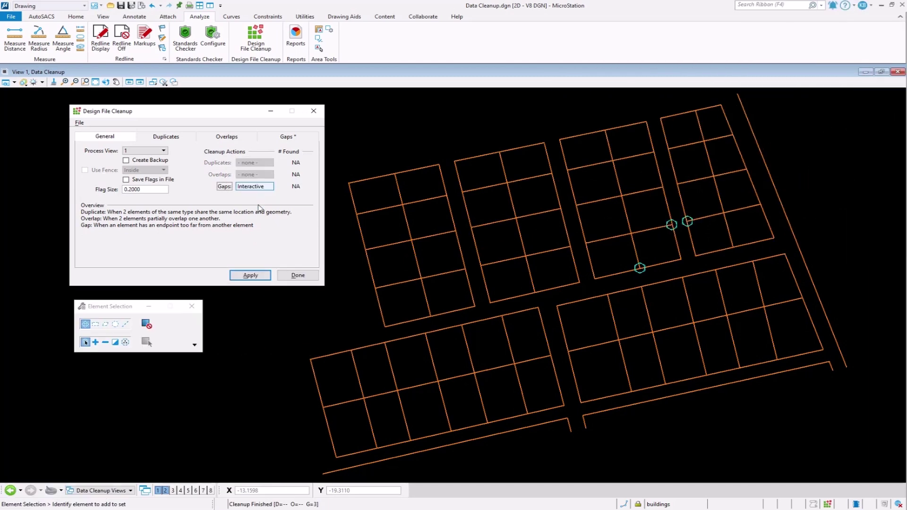
left_click(250, 276)
key("space")
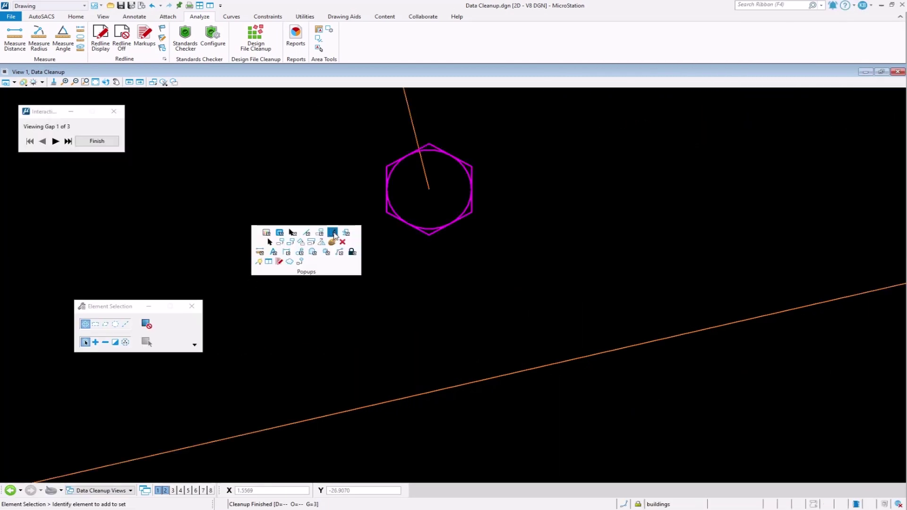
left_click(333, 233)
left_click(429, 188)
left_click(550, 362)
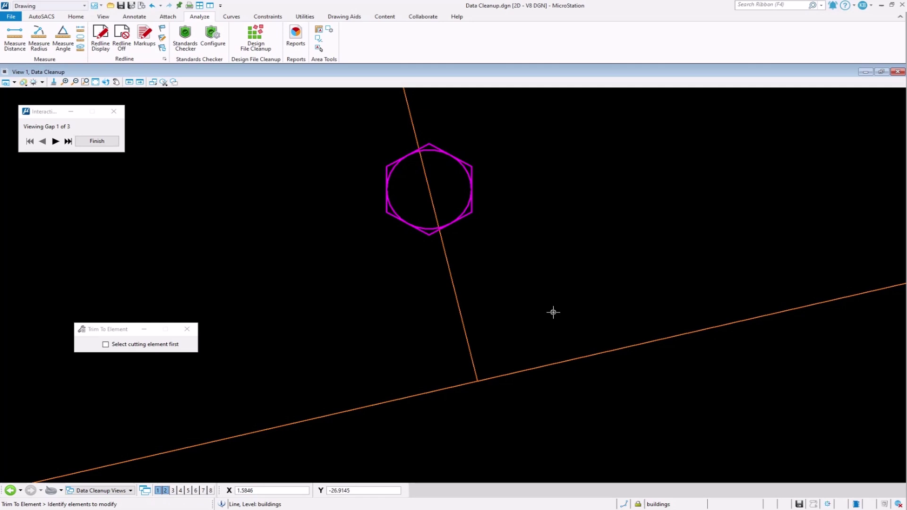
Step: Extend the loose lines at gaps 2 and 3, then finish the review
left_click(56, 142)
left_click(233, 332)
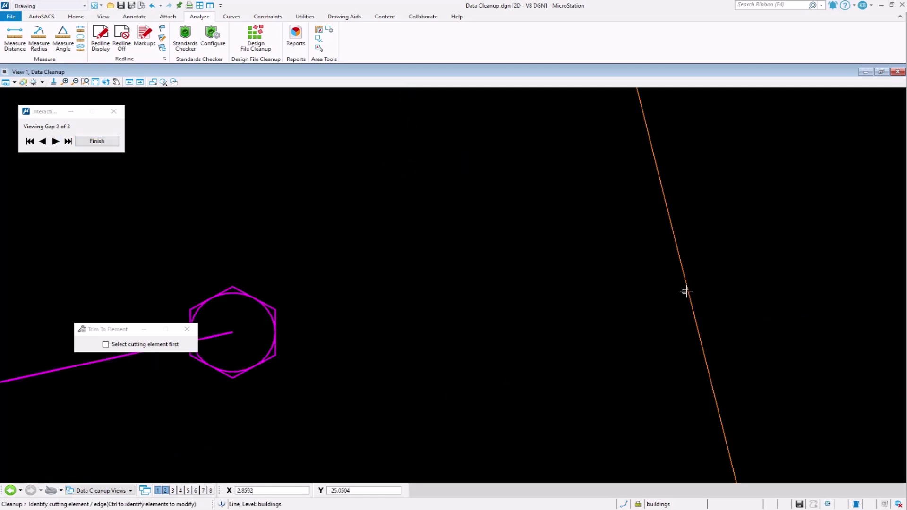
left_click(686, 292)
left_click(55, 141)
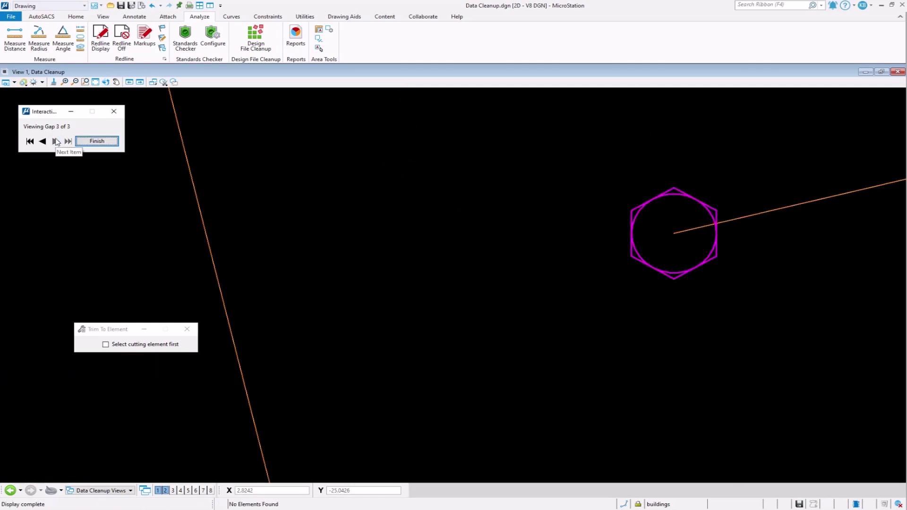
left_click(692, 228)
left_click(245, 378)
left_click(97, 140)
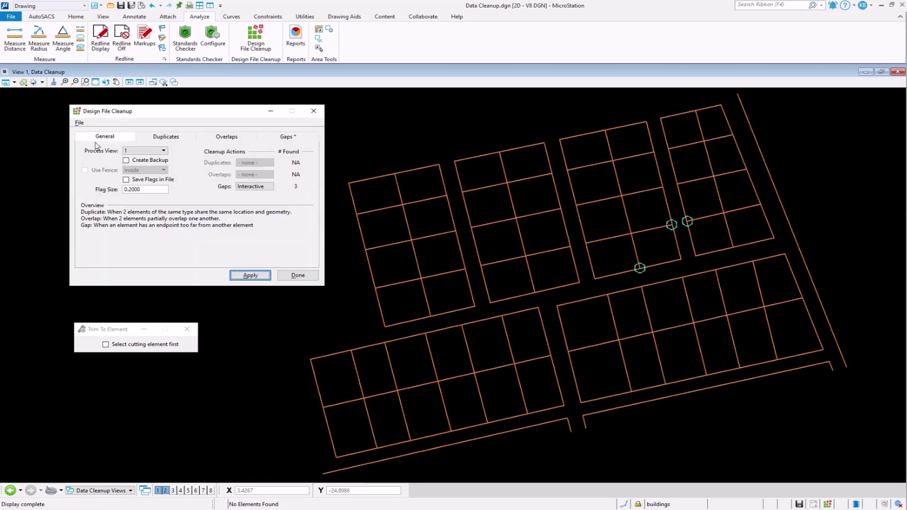
Step: Flag the three overlapping elements, then switch the Overlaps action to Interactive
left_click(267, 174)
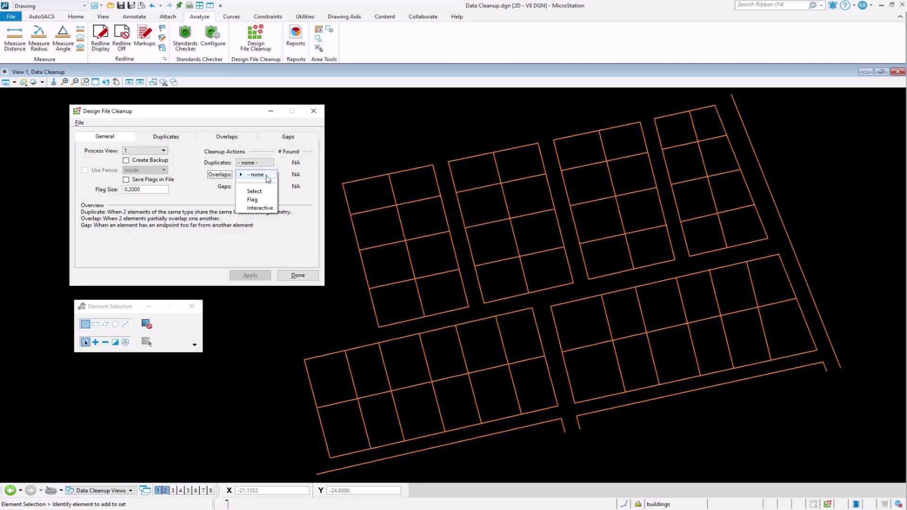
left_click(257, 201)
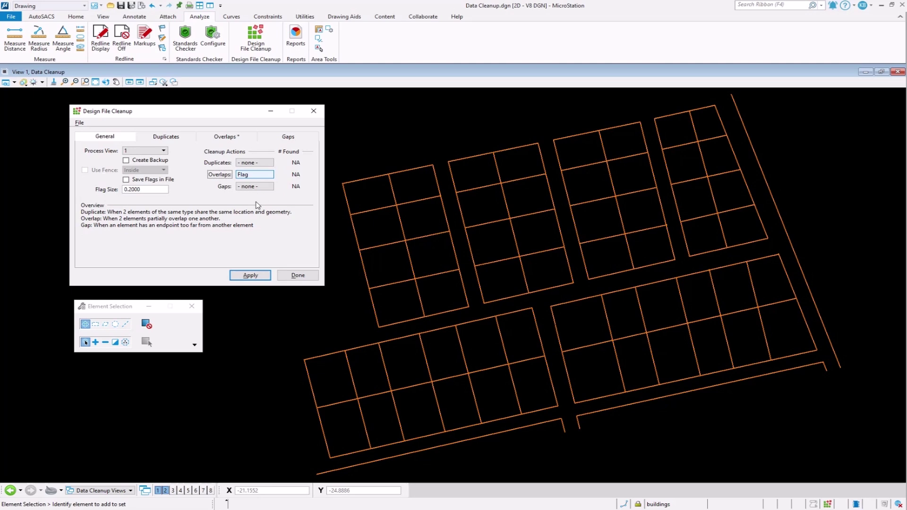
left_click(243, 137)
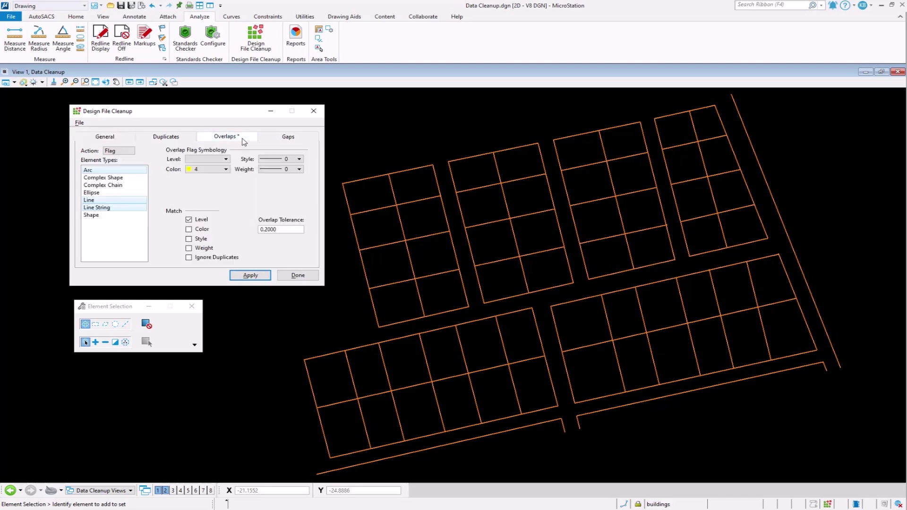
left_click(251, 281)
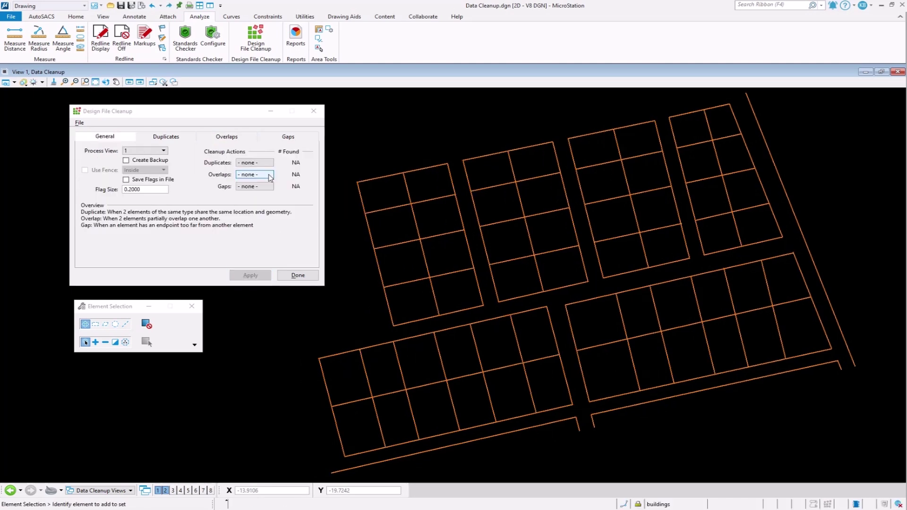
left_click(270, 175)
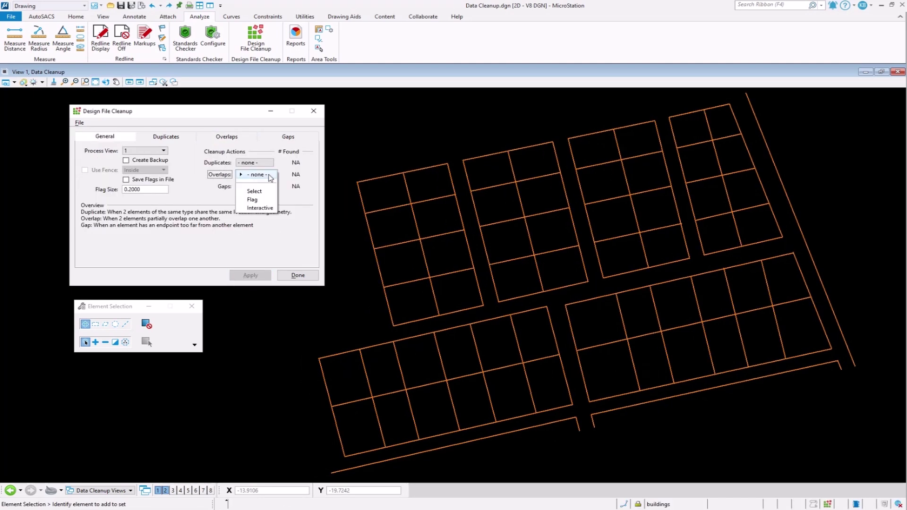
left_click(265, 208)
Step: Start the interactive overlap review with Delete Element active, stepping back to overlap 2
left_click(265, 276)
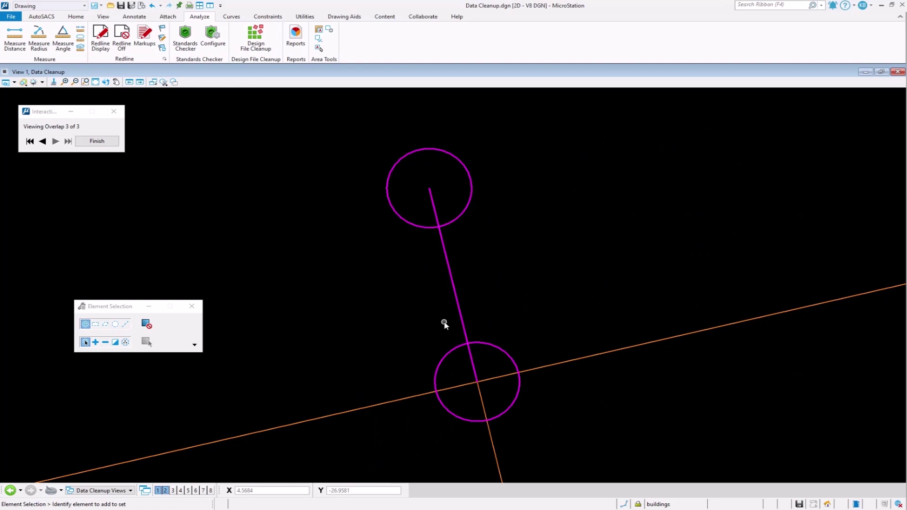
key("space")
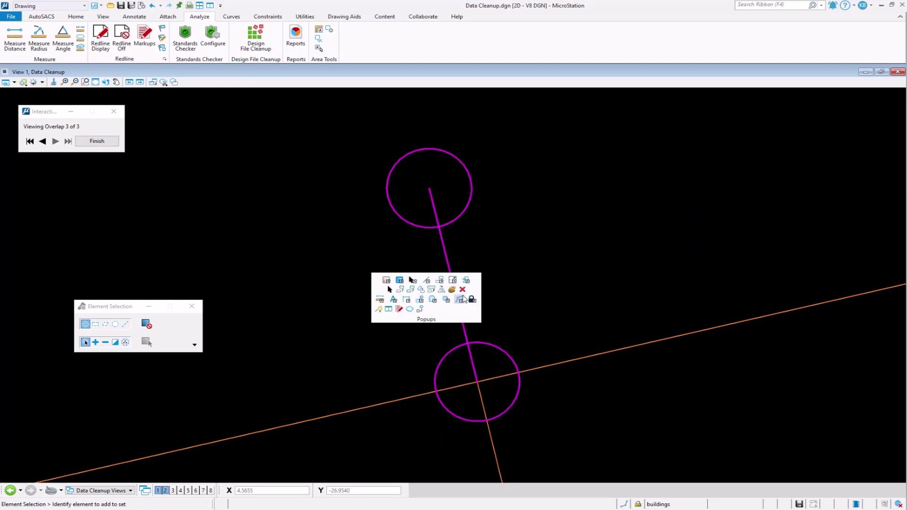
key("Delete")
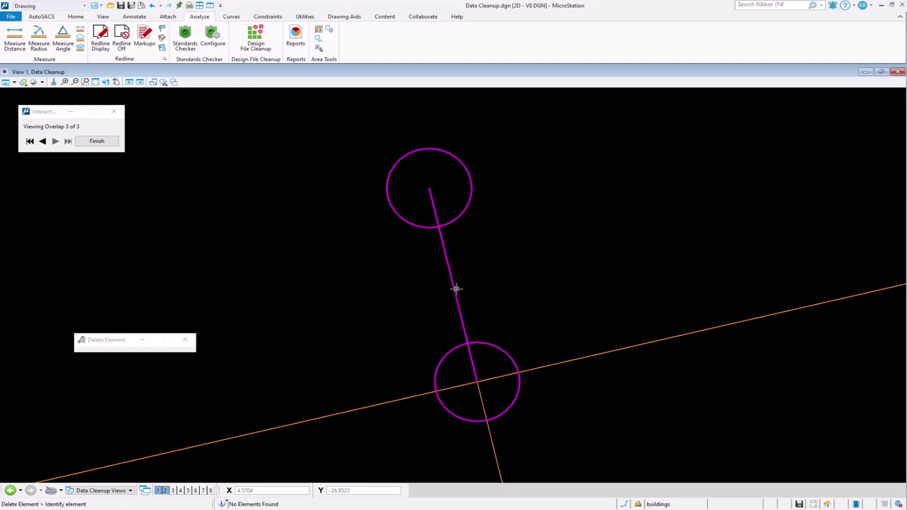
left_click(42, 141)
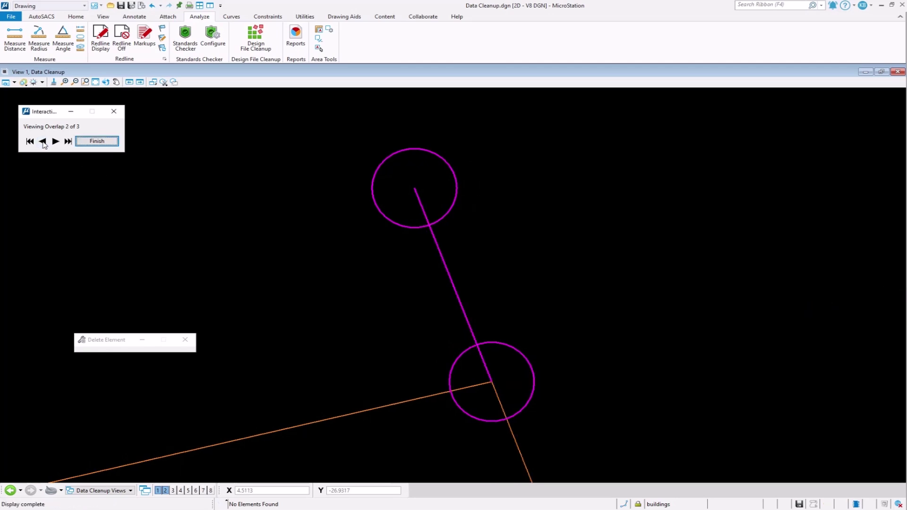